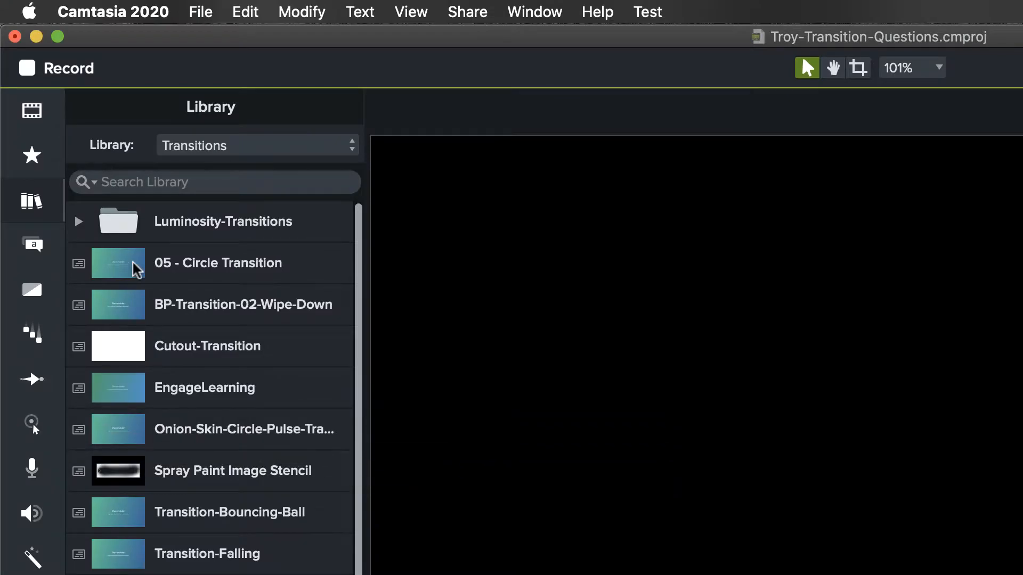
Add the 05 - Circle Transition asset to Track 3 after the recording and place the playhead at its marker
left_click_drag(133, 263, 618, 450)
left_click_drag(645, 346, 608, 346)
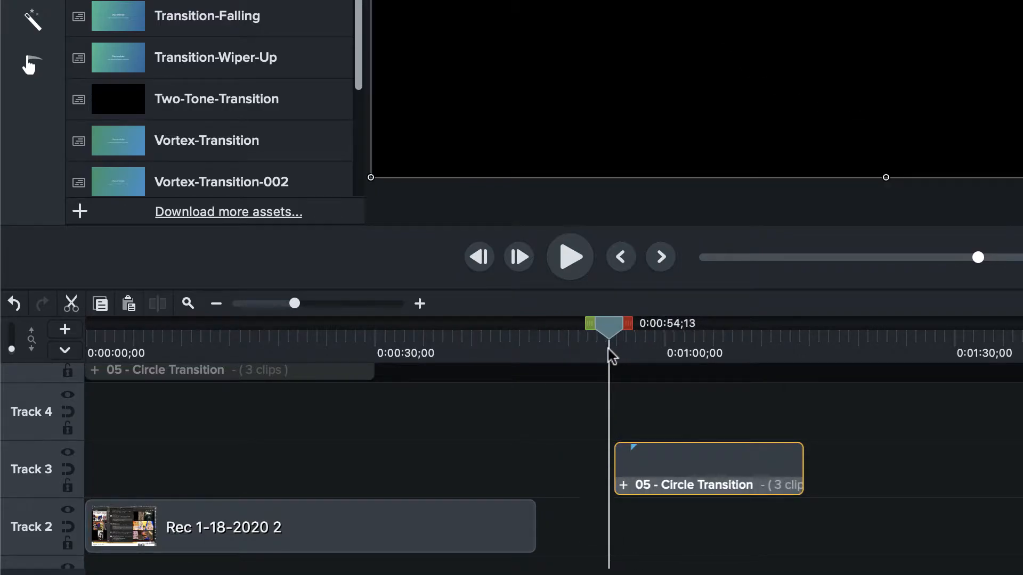
left_click(634, 456)
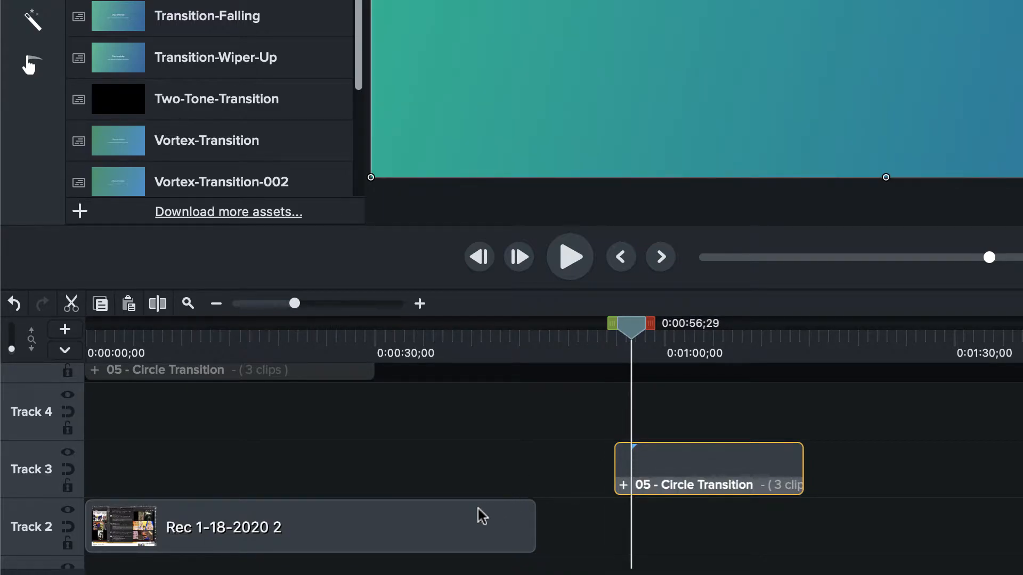
Align the end of Rec 1-18-2020 2 with the transition's marker and move both clips back to the timeline start
left_click_drag(479, 516, 576, 516)
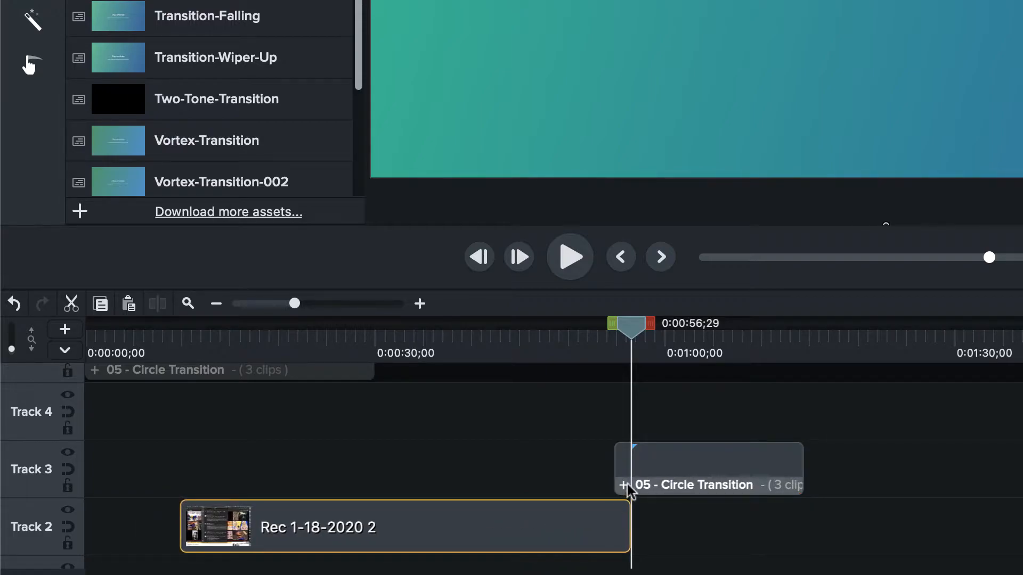
left_click(666, 463)
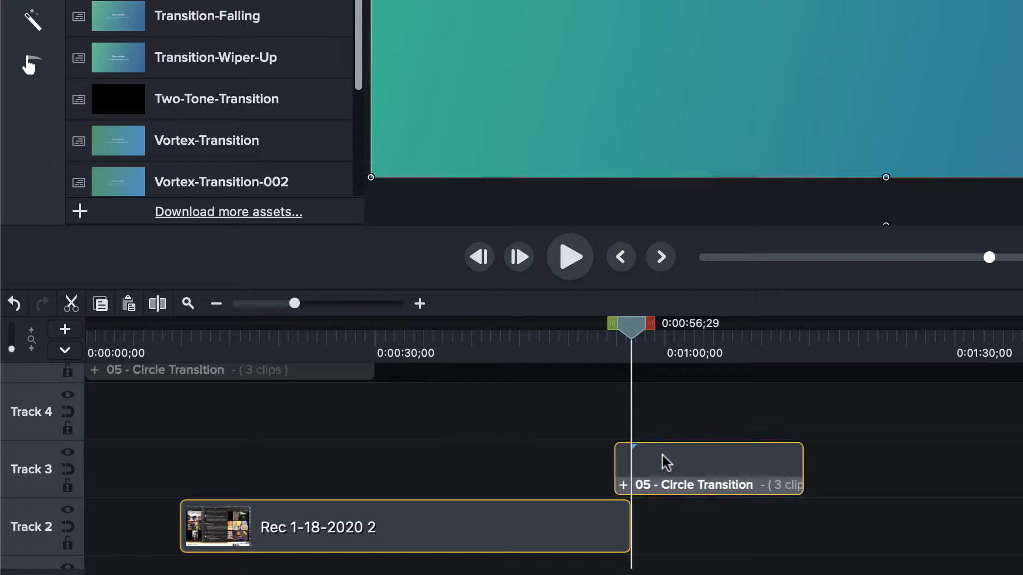
left_click_drag(666, 462, 565, 468)
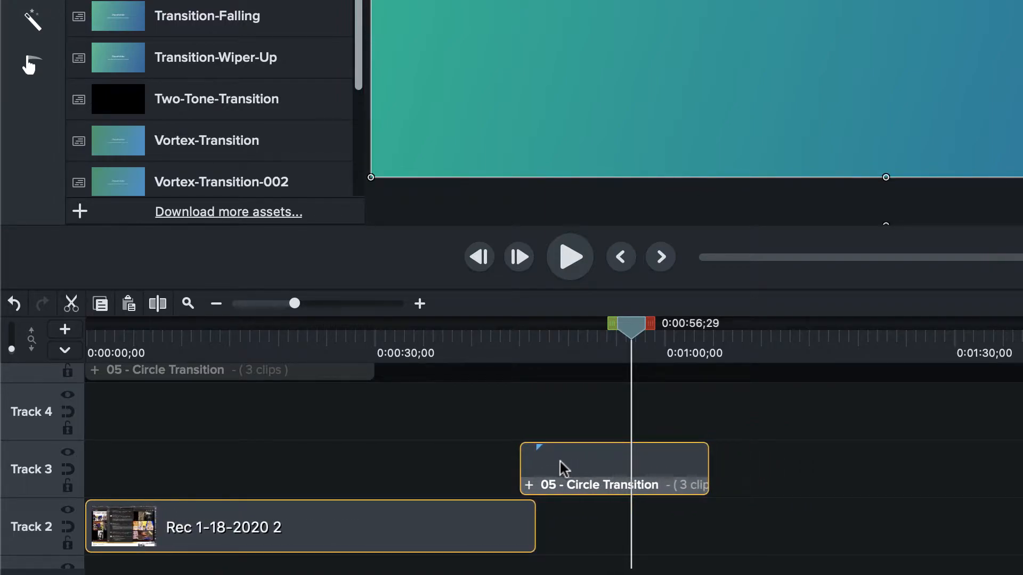
Position the playhead at the start of the 05 - Circle Transition group and clear the timeline range selection
left_click(486, 349)
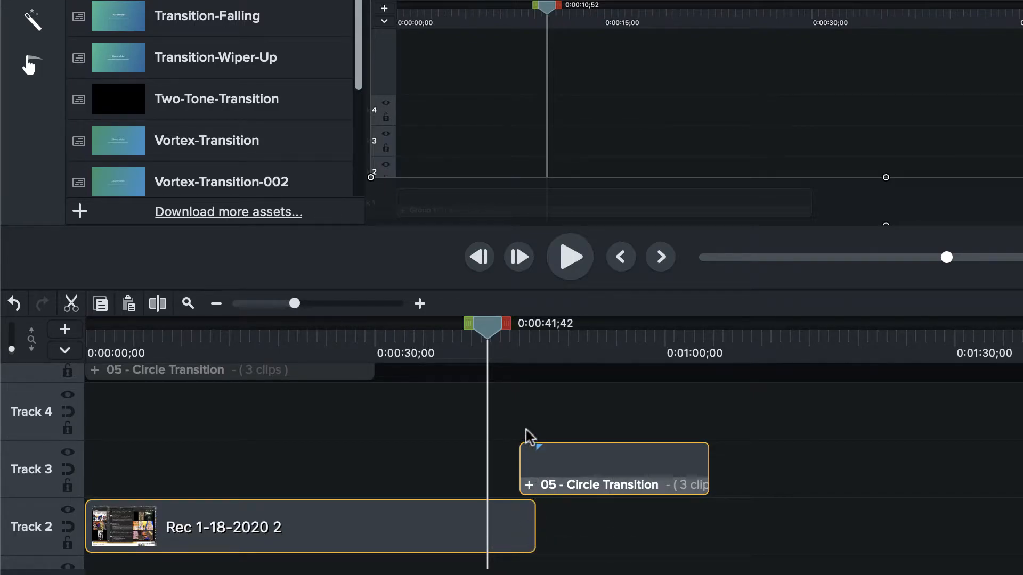
left_click_drag(490, 346, 523, 350)
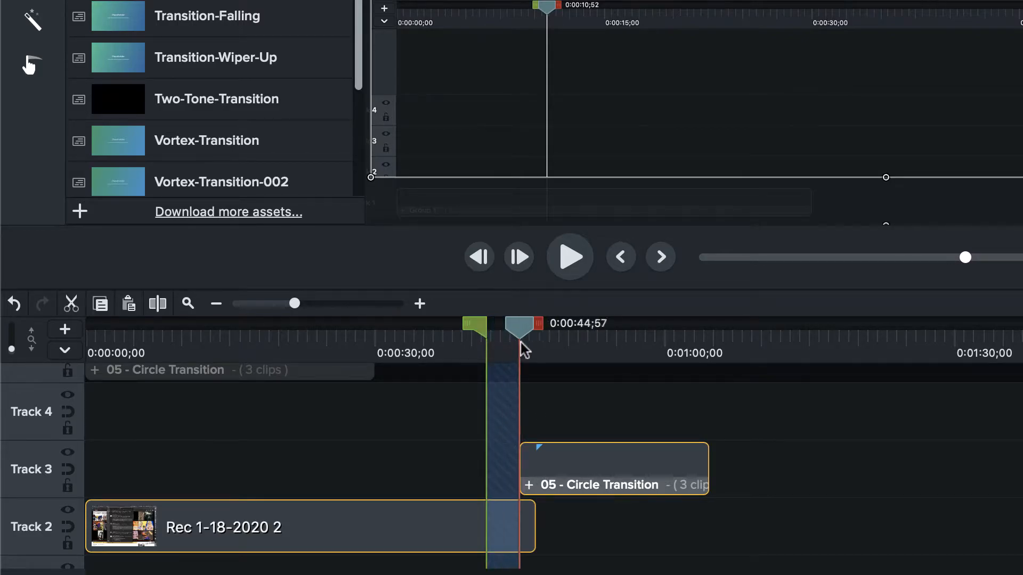
double_click(518, 336)
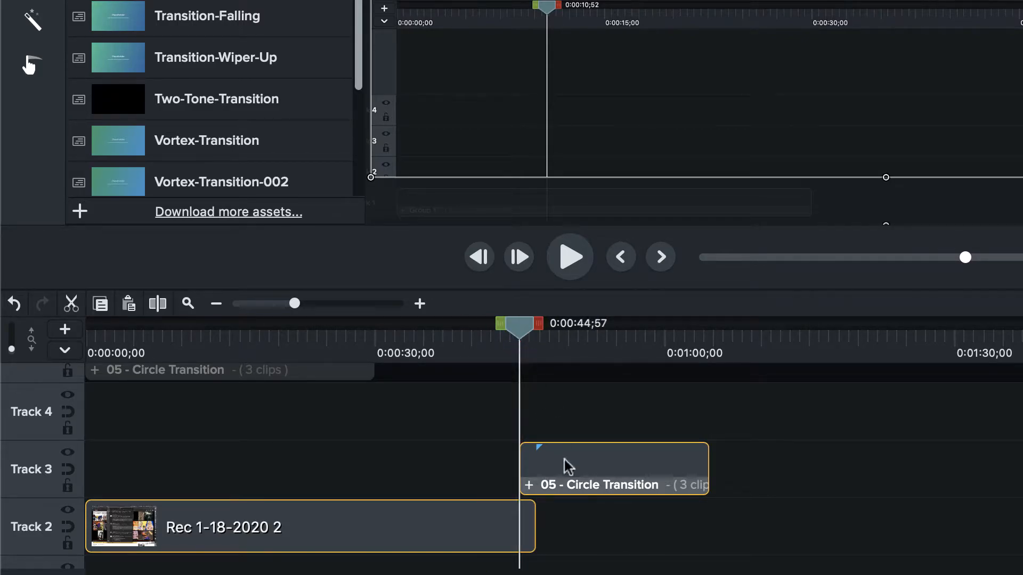
Open the 05 - Circle Transition group to examine its contents and select the placeholder clip
double_click(571, 487)
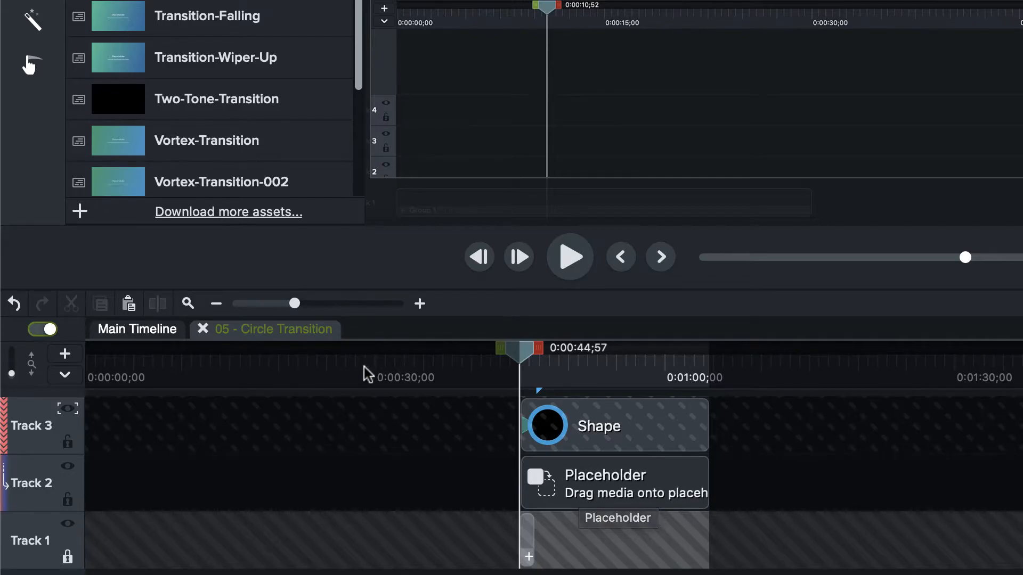
left_click(202, 329)
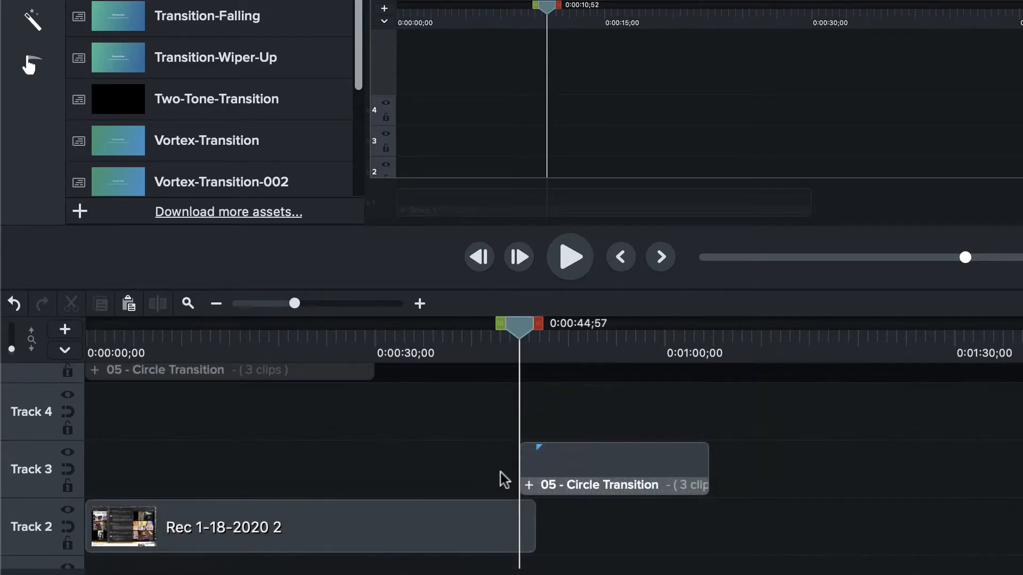
double_click(567, 487)
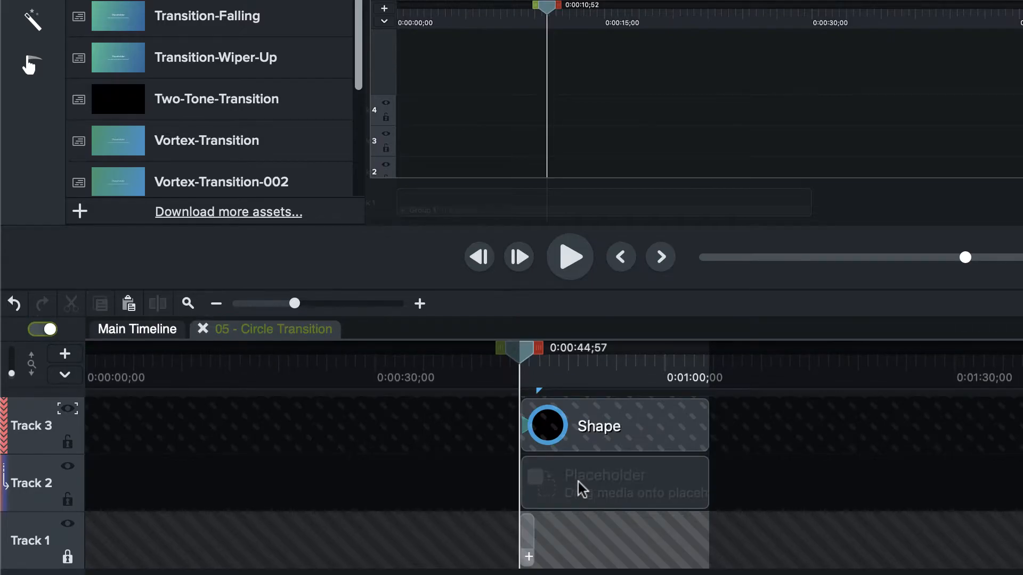
left_click(580, 487)
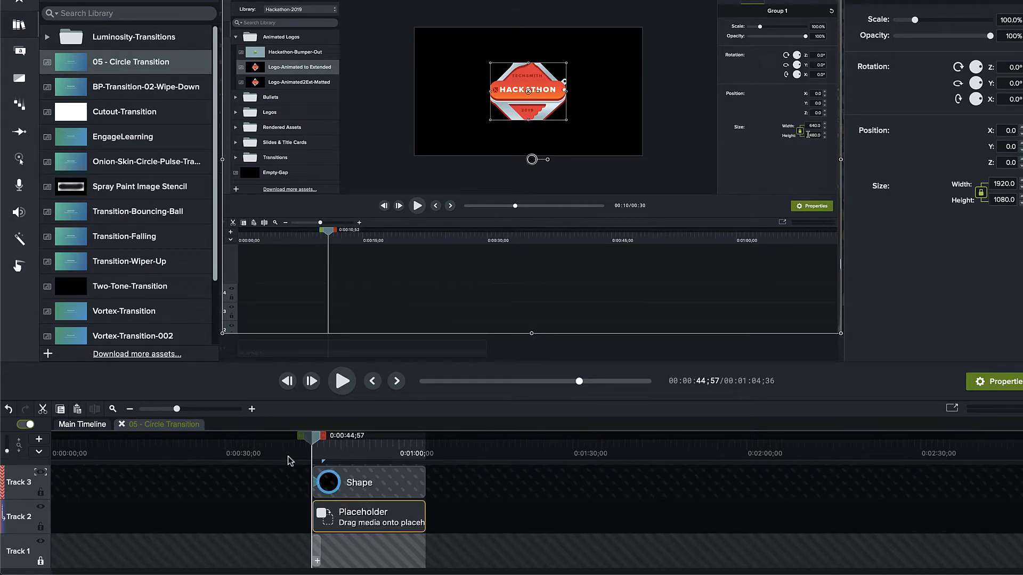
Scrub to 0:01:03;30 to examine the end of the Shape clip, and close the transition group
scroll(288, 456, "up", 3)
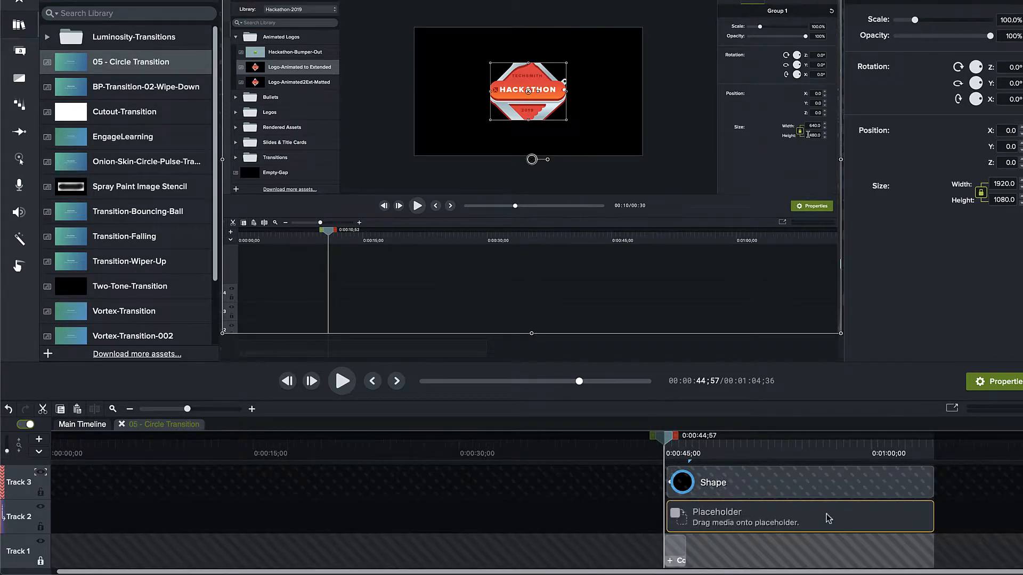
left_click(842, 481)
left_click_drag(668, 439, 922, 476)
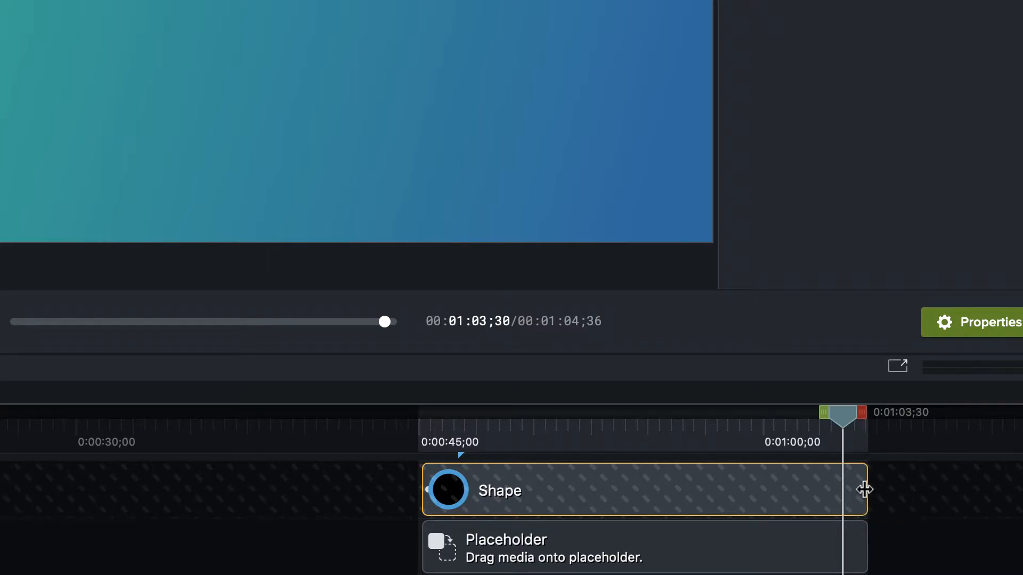
left_click_drag(864, 489, 775, 480)
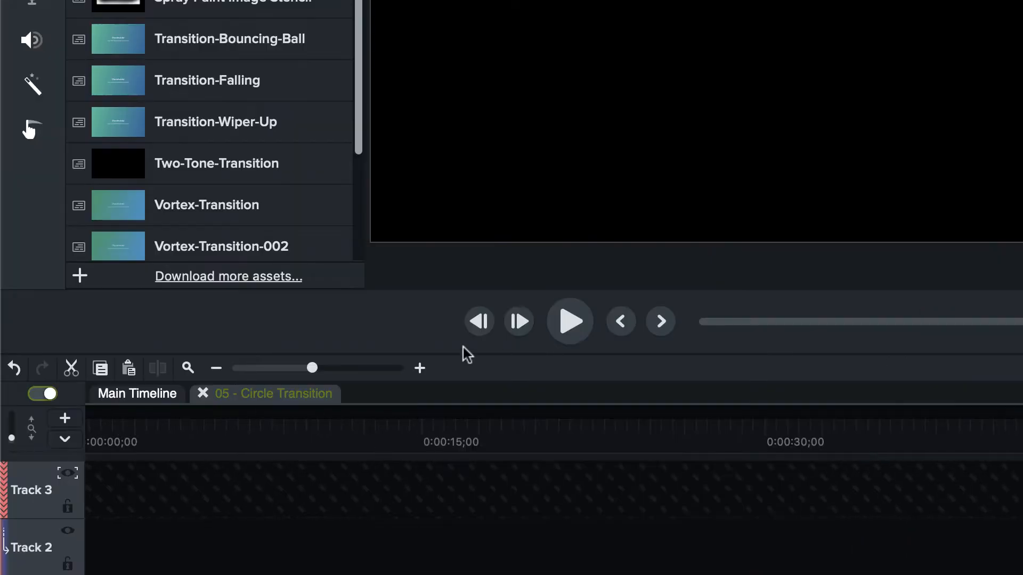
left_click(203, 394)
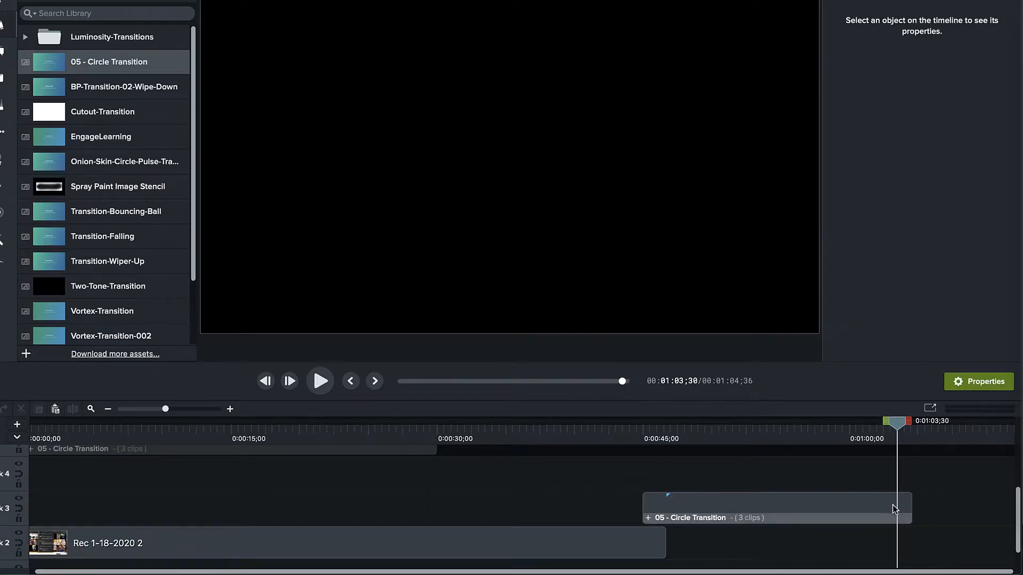
Shorten the 05 - Circle Transition group's end to about 0:01:00 and scrub back through it
left_click(893, 509)
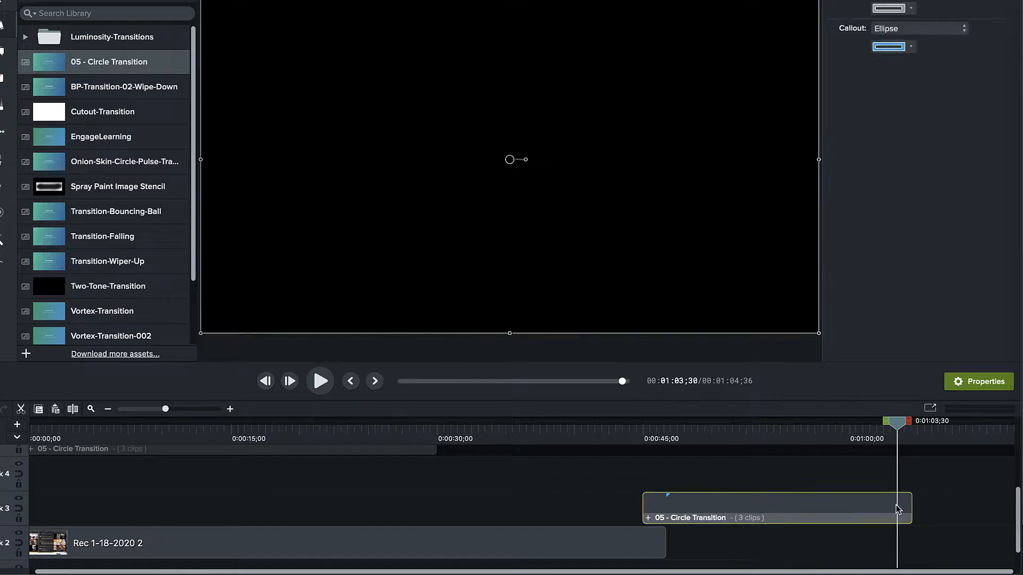
left_click_drag(897, 424, 841, 429)
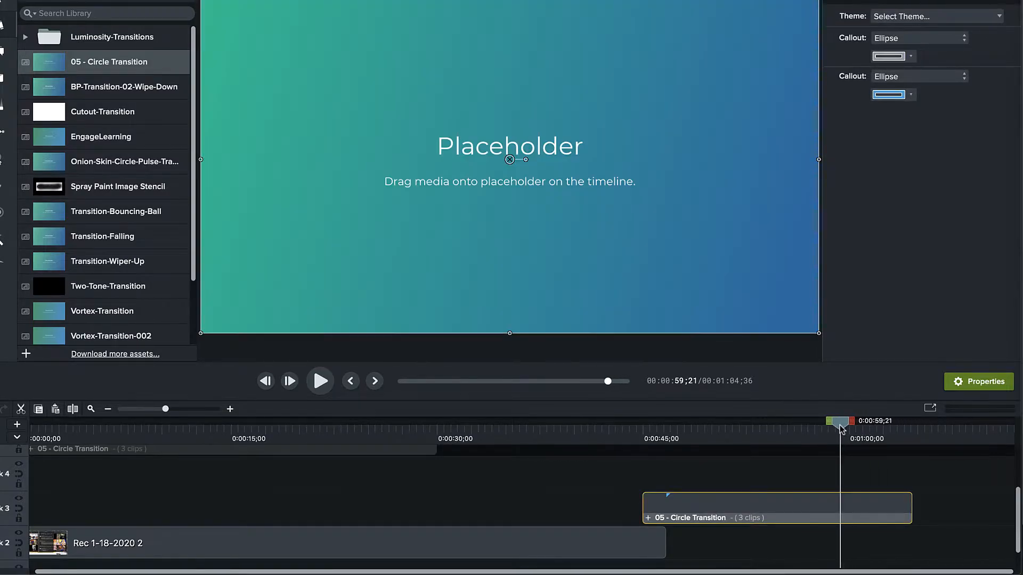
left_click_drag(911, 506, 852, 507)
left_click_drag(841, 425, 797, 443)
Try extending the transition group's end to 0:01:12;02 and 0:01:29;51, and undo both extensions
left_click_drag(849, 500, 1014, 503)
scroll(918, 458, "right", 3)
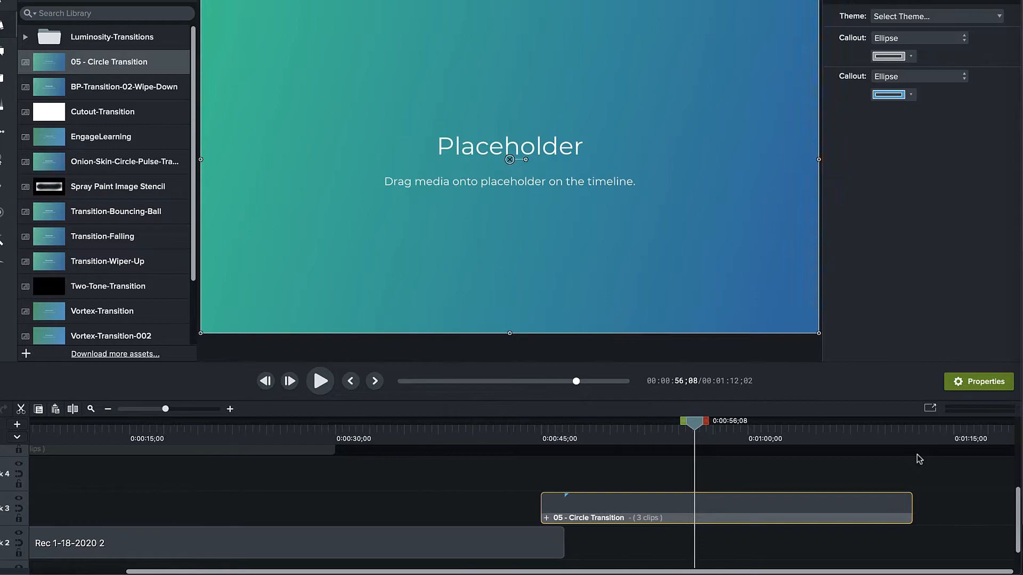
scroll(918, 458, "down", 2)
left_click_drag(585, 501, 723, 502)
left_click(701, 434)
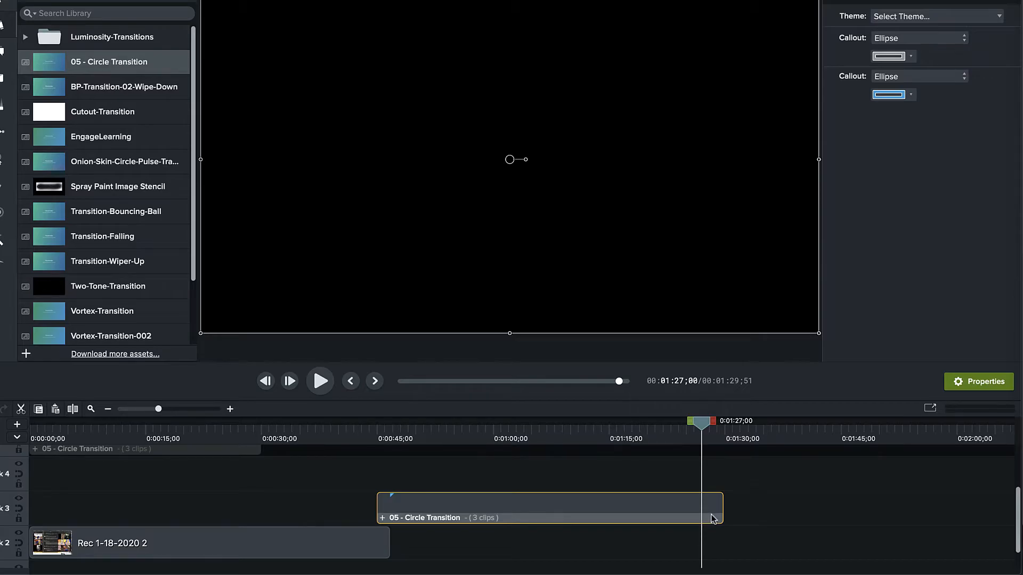
key("ctrl+z")
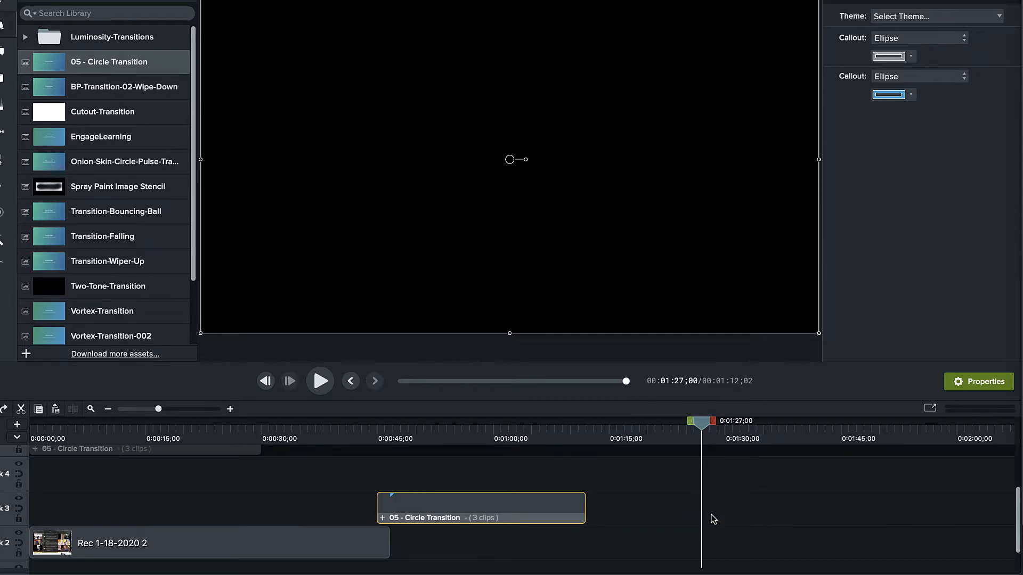
key("ctrl+z")
Check the group's inner clips, close it, and extend the transition group's end to about 0:01:28;55
double_click(481, 517)
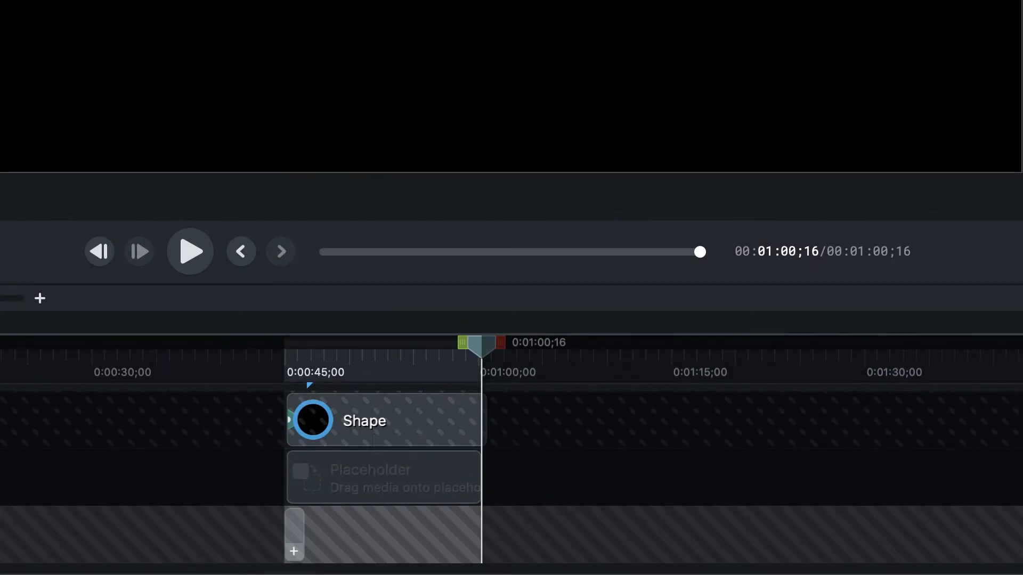
left_click(115, 403)
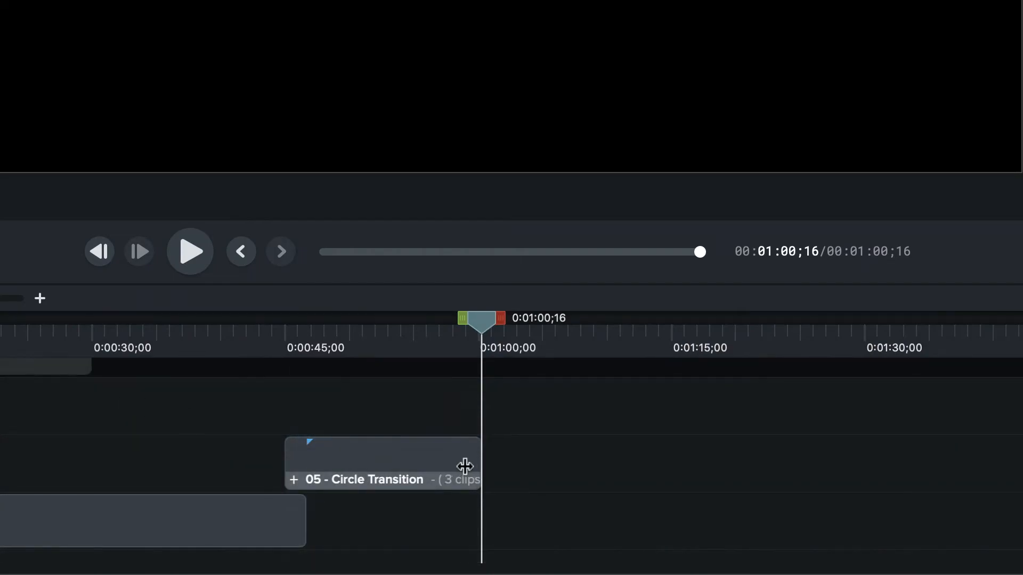
left_click_drag(488, 501, 712, 502)
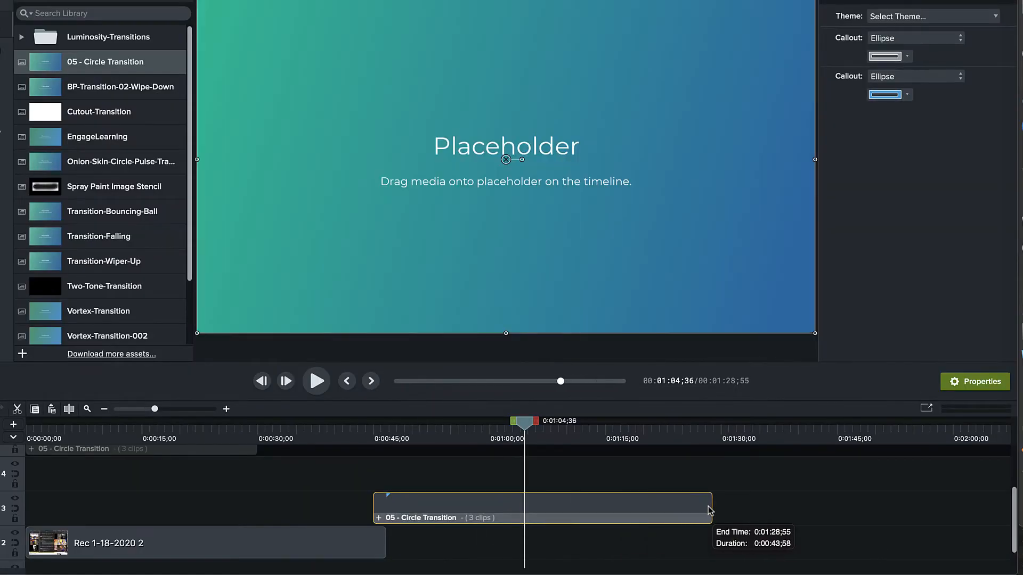
left_click_drag(524, 425, 517, 447)
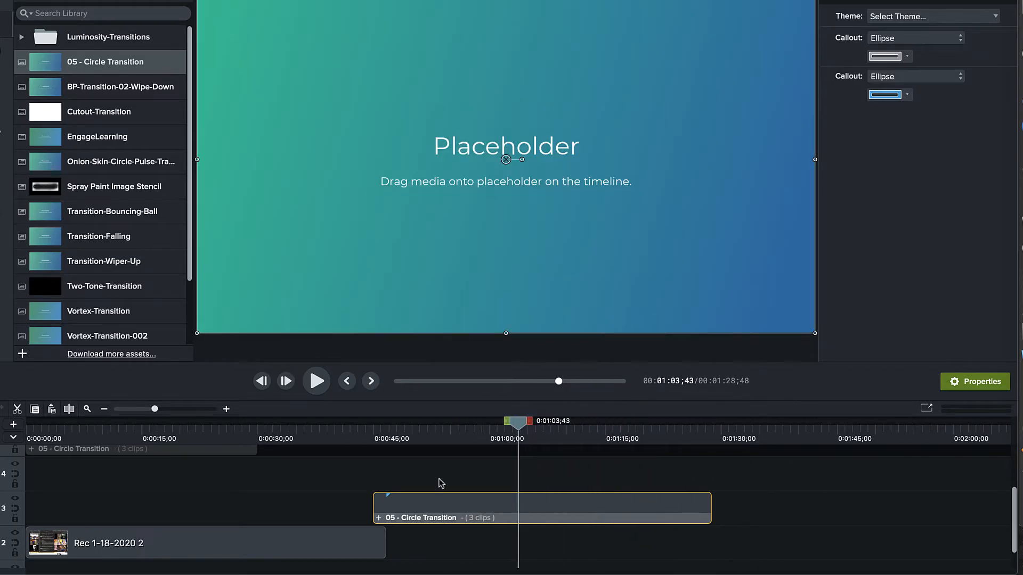
Replace the placeholder inside the 05 - Circle Transition group with the Rec 4-6-2020 3 screen recording and close the group
double_click(444, 517)
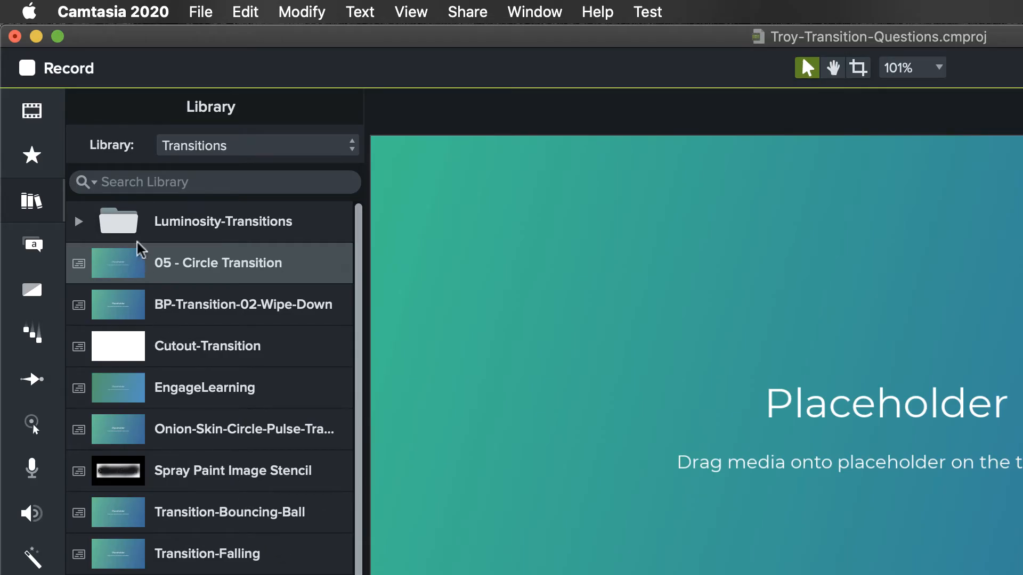
left_click(32, 110)
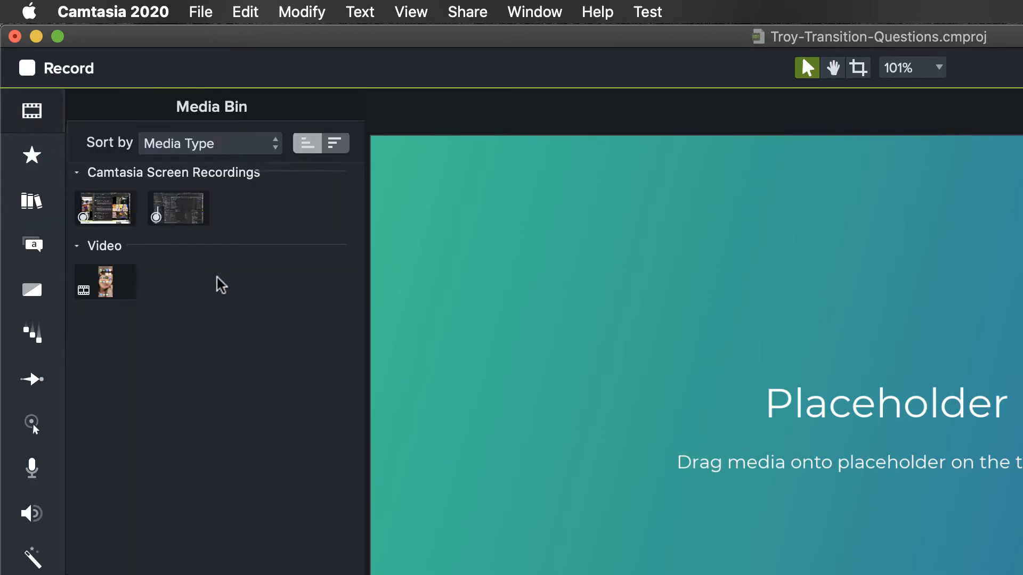
left_click_drag(184, 213, 716, 574)
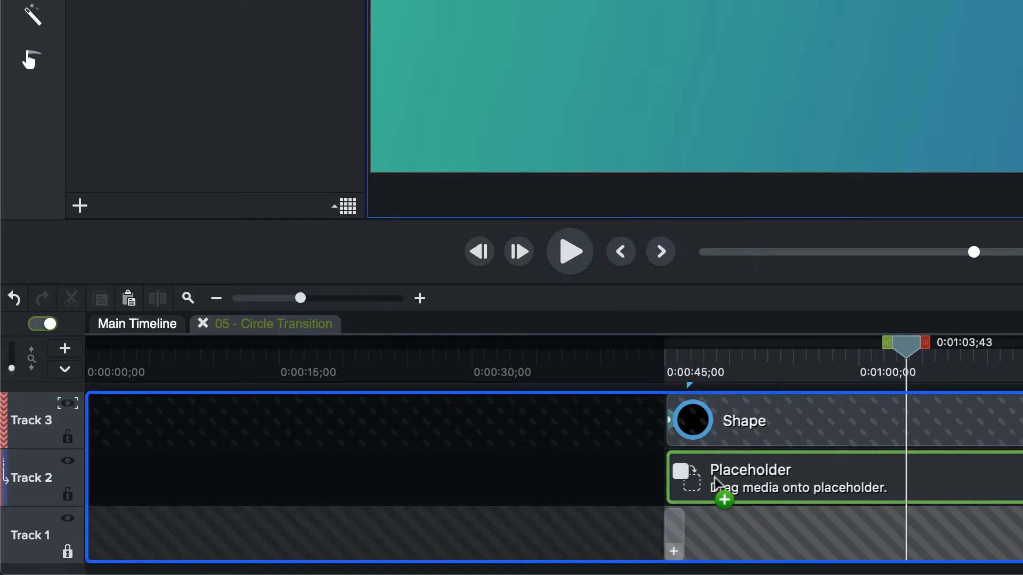
left_click_drag(716, 485, 745, 489)
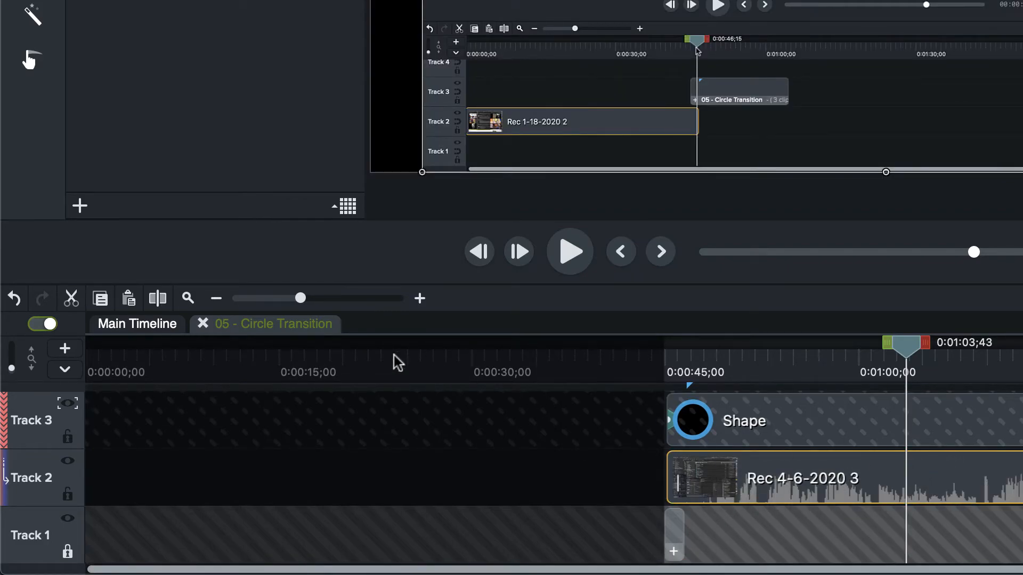
left_click(202, 324)
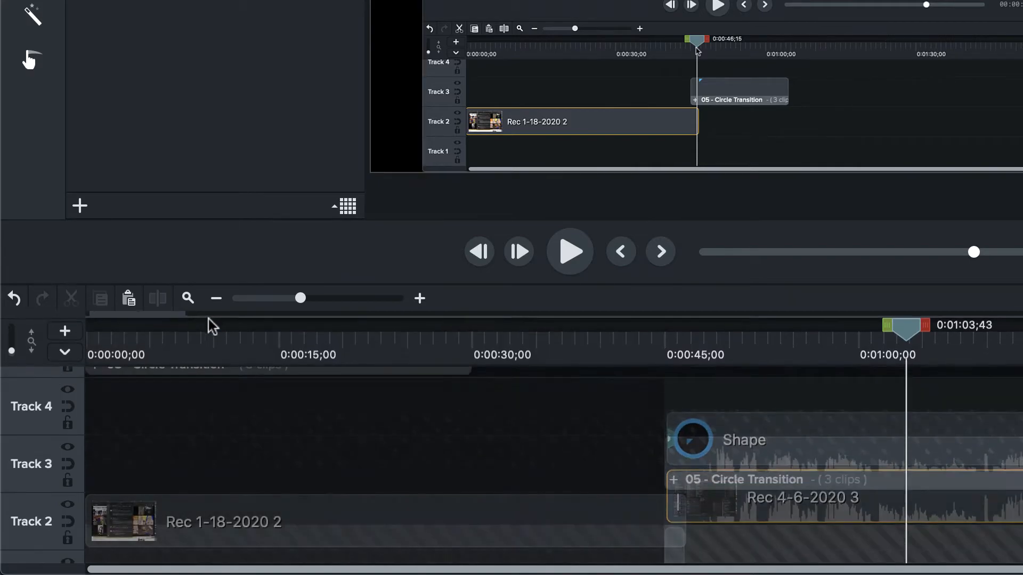
Extend the end of the 05 - Circle Transition group on Track 3 to about 0:03:36;03
left_click(956, 453)
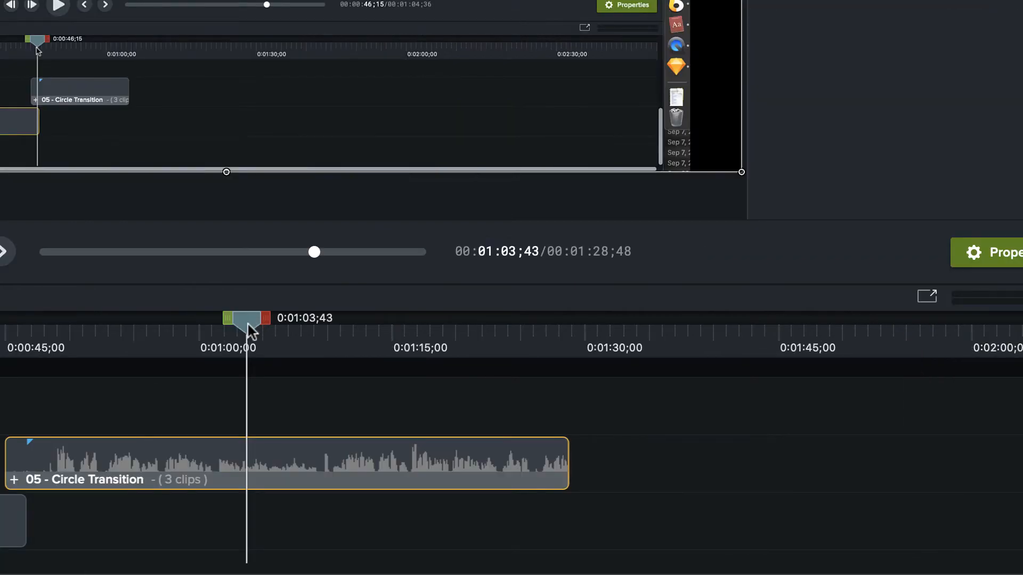
left_click_drag(250, 331, 557, 385)
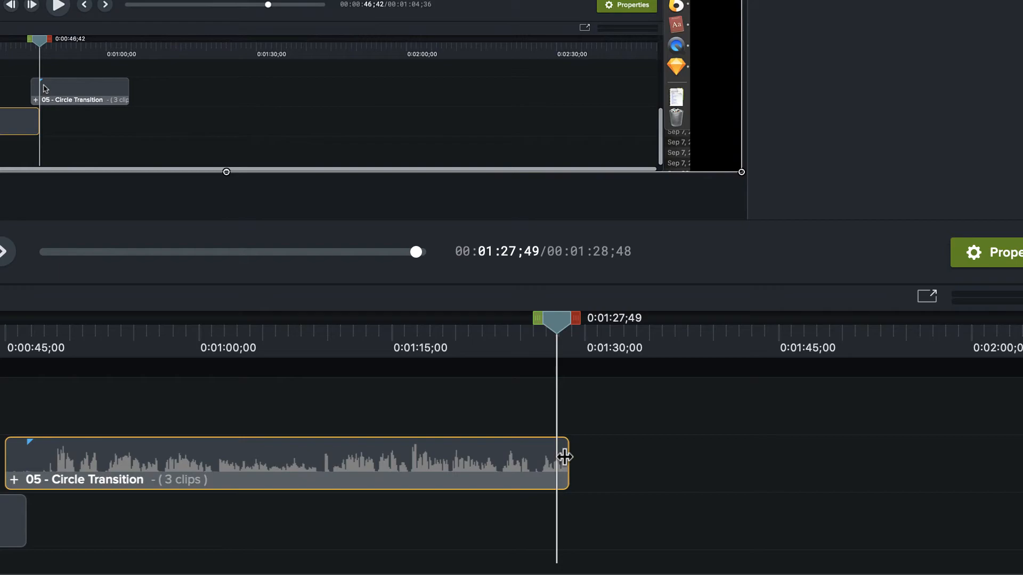
left_click_drag(564, 457, 861, 465)
key("super+minus")
key("super+minus")
key("super+minus")
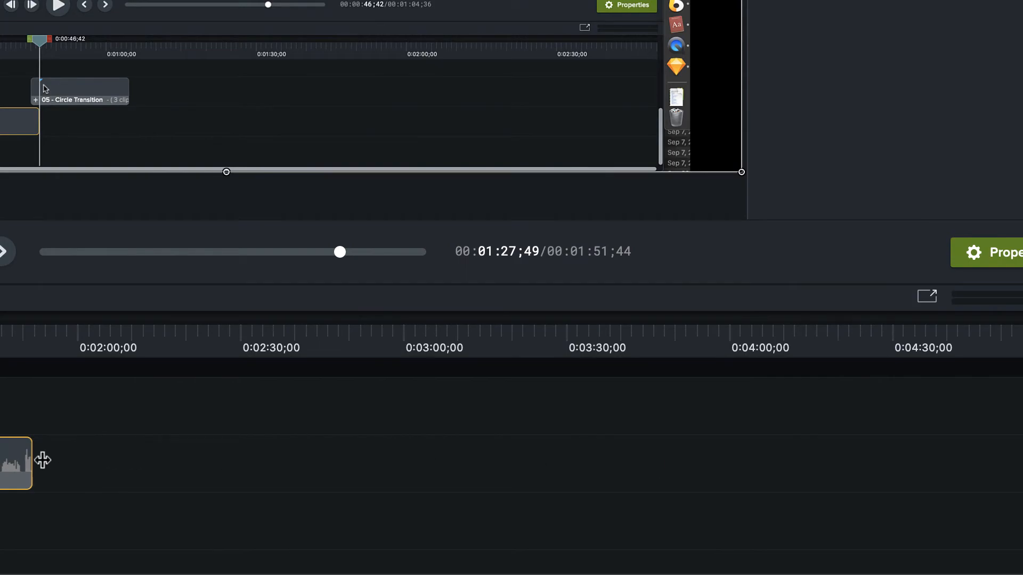
left_click_drag(34, 458, 349, 463)
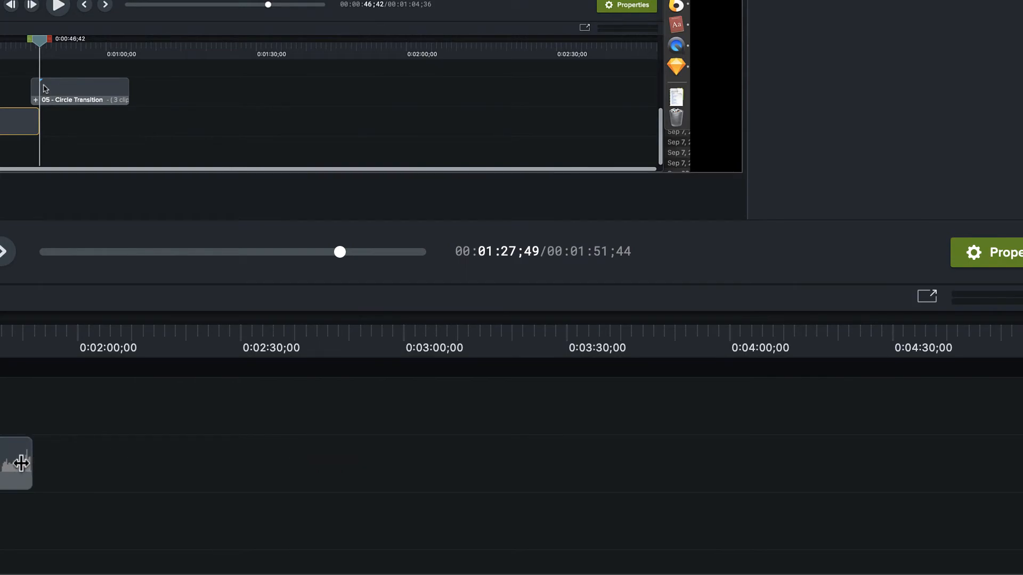
left_click_drag(29, 463, 596, 471)
Split the transition group at 0:02:59;03, where its audio ends, delete the excess part, and scrub back to its start
left_click_drag(418, 345, 398, 344)
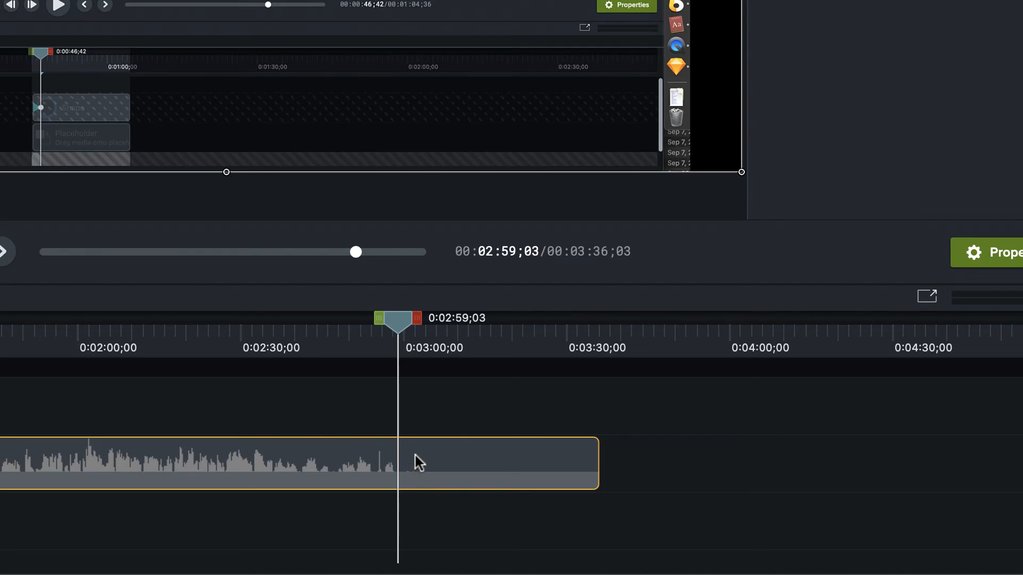
key("s")
left_click(430, 462)
key("Delete")
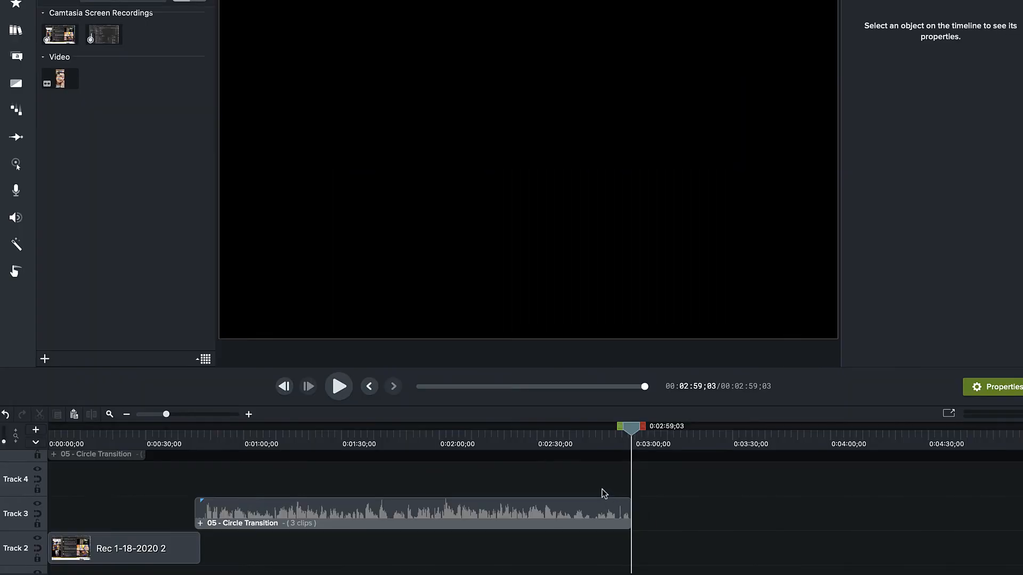
left_click_drag(571, 446, 202, 437)
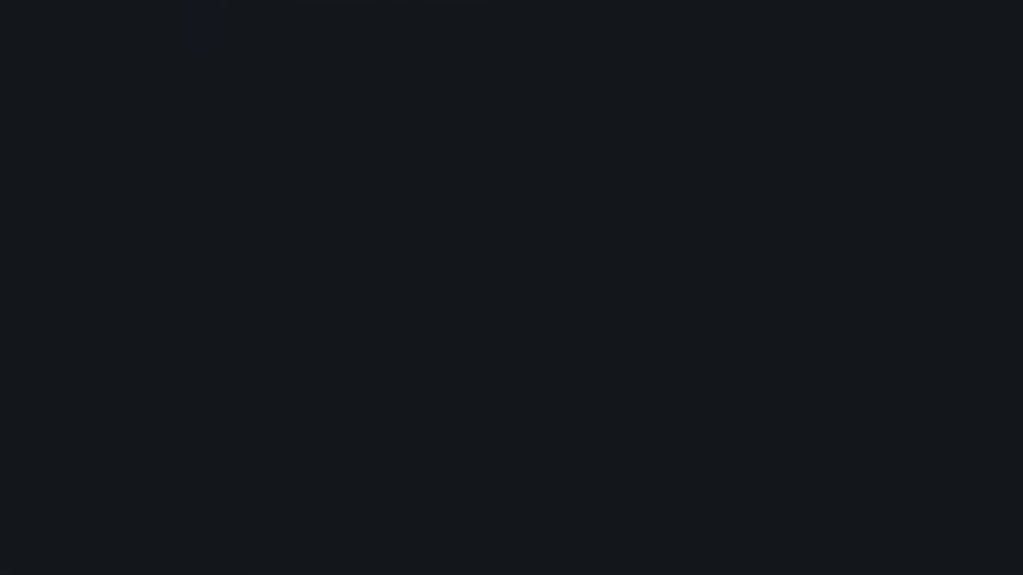